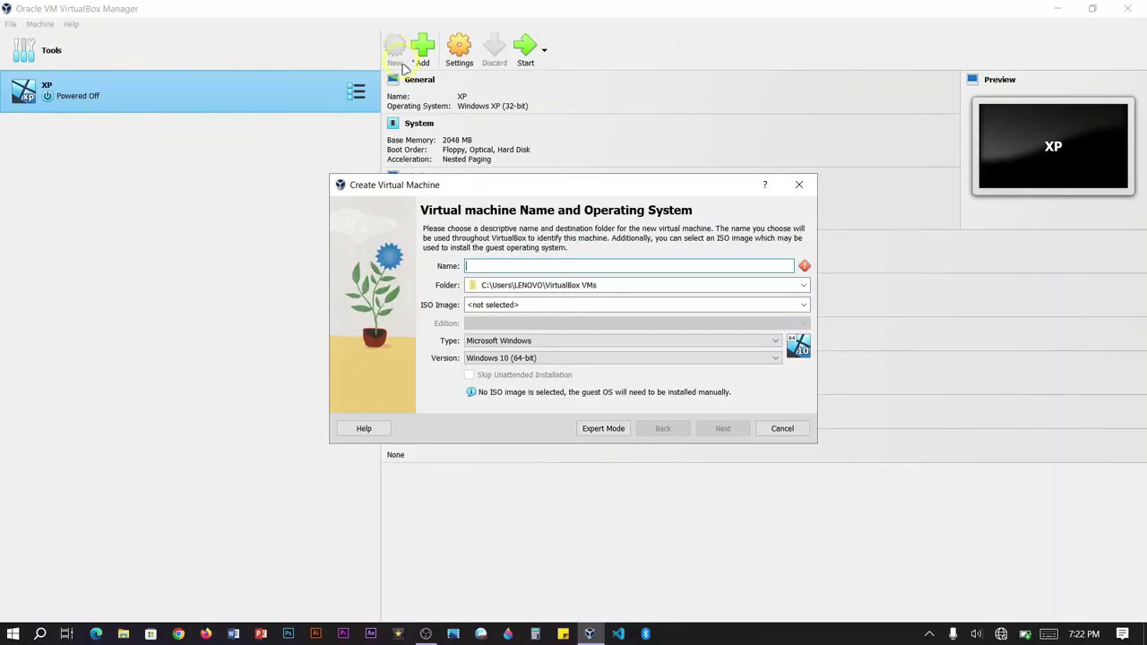
Name the new machine 'Windows 8.1' and set its machine folder to the D: drive
click(476, 265)
text(W)
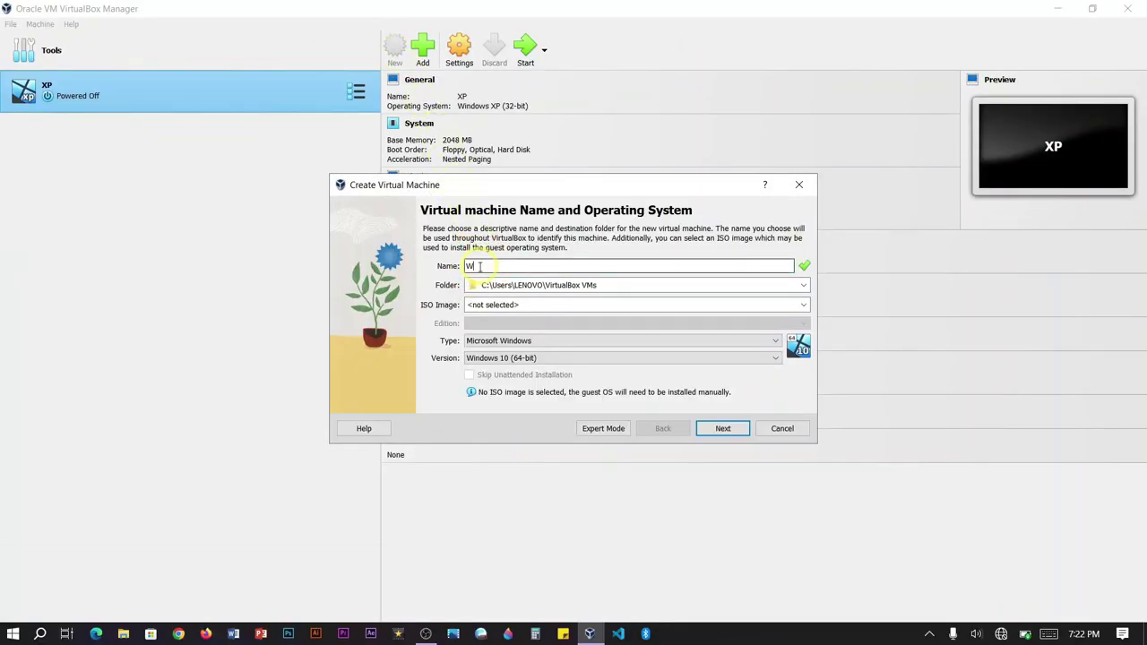
text(indows 8.1)
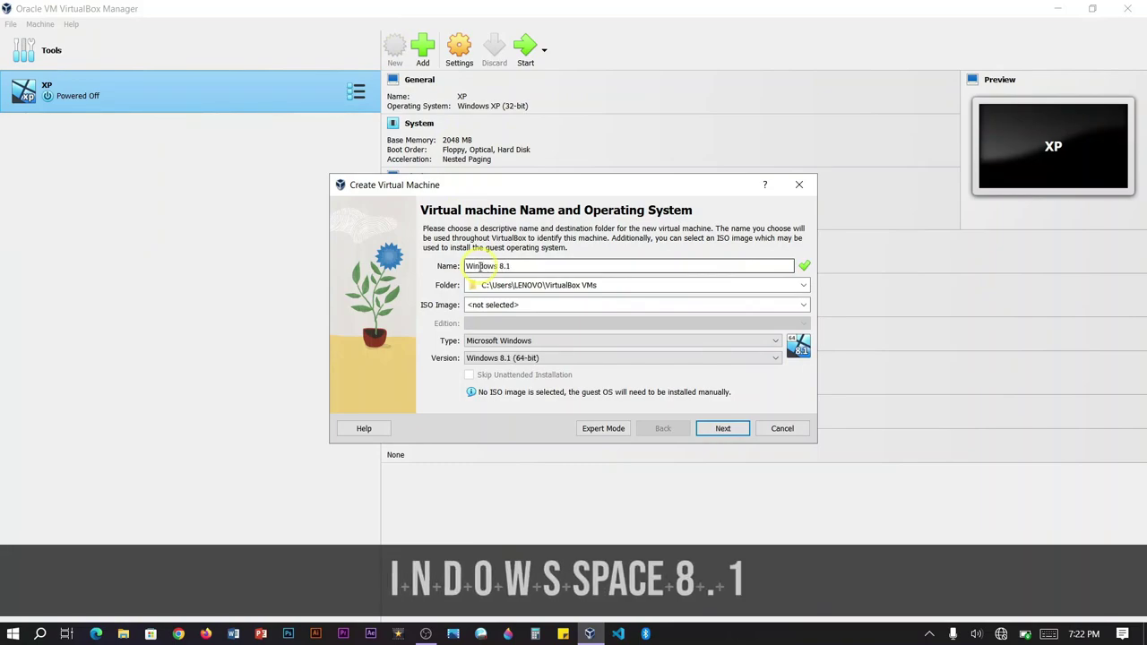
key(Tab)
click(587, 285)
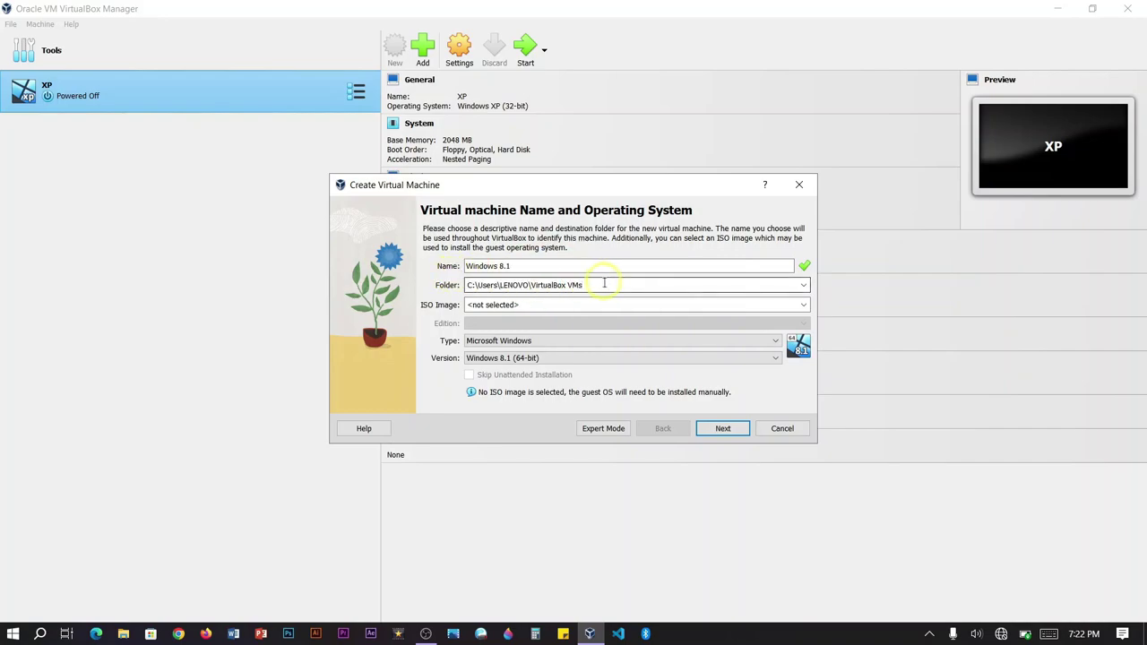
click(806, 285)
click(568, 312)
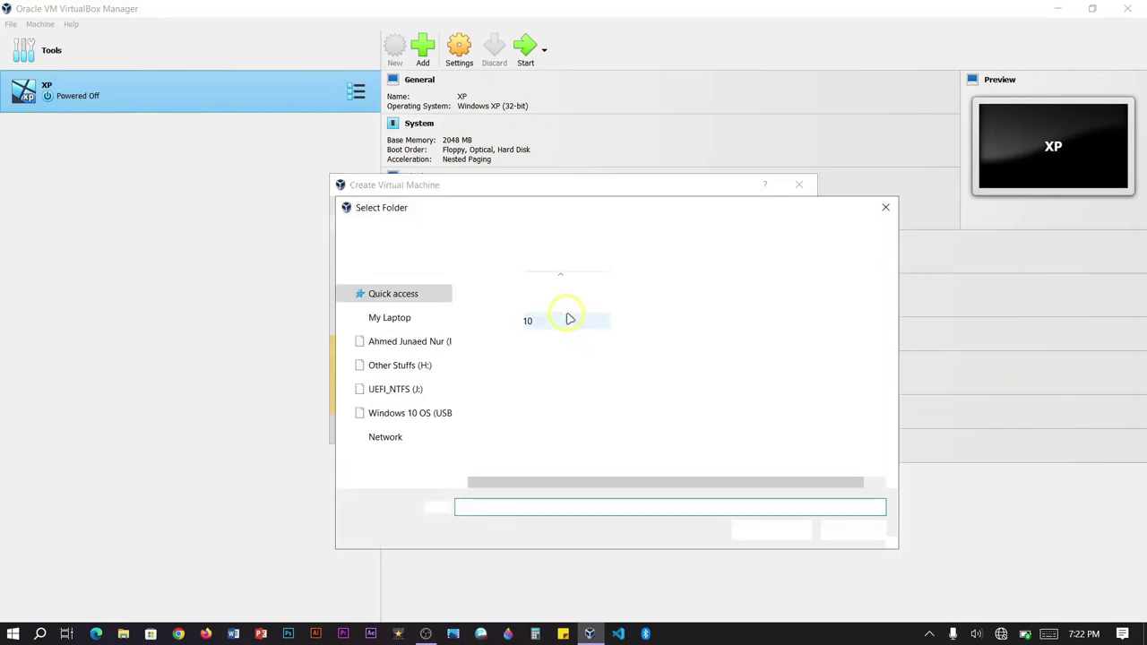
click(398, 448)
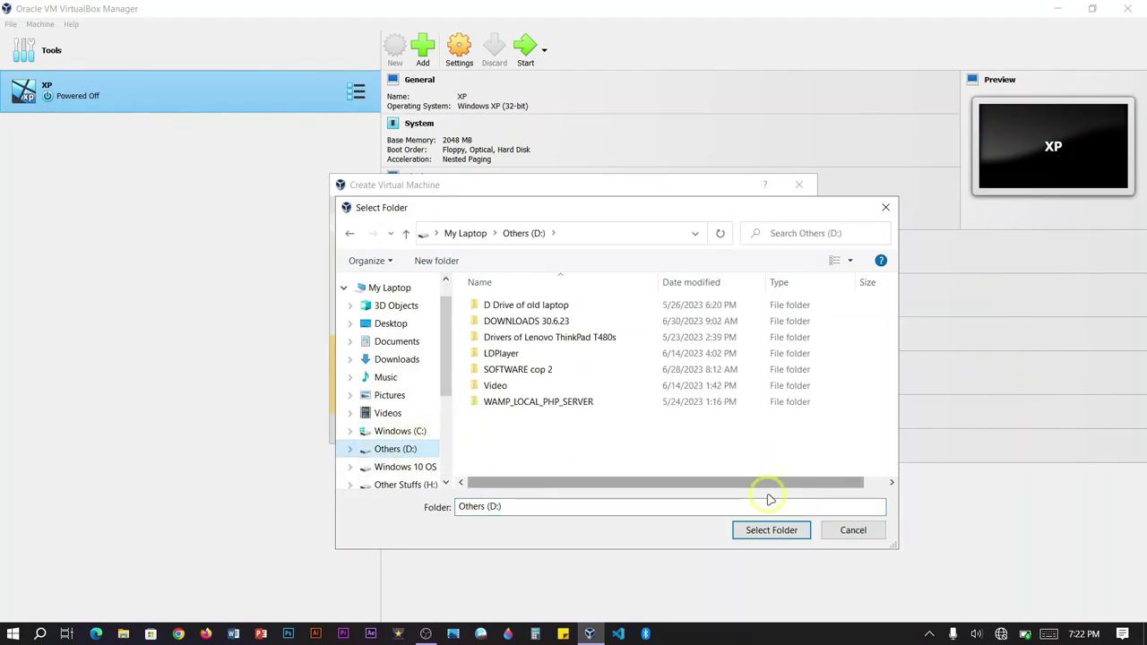
click(771, 530)
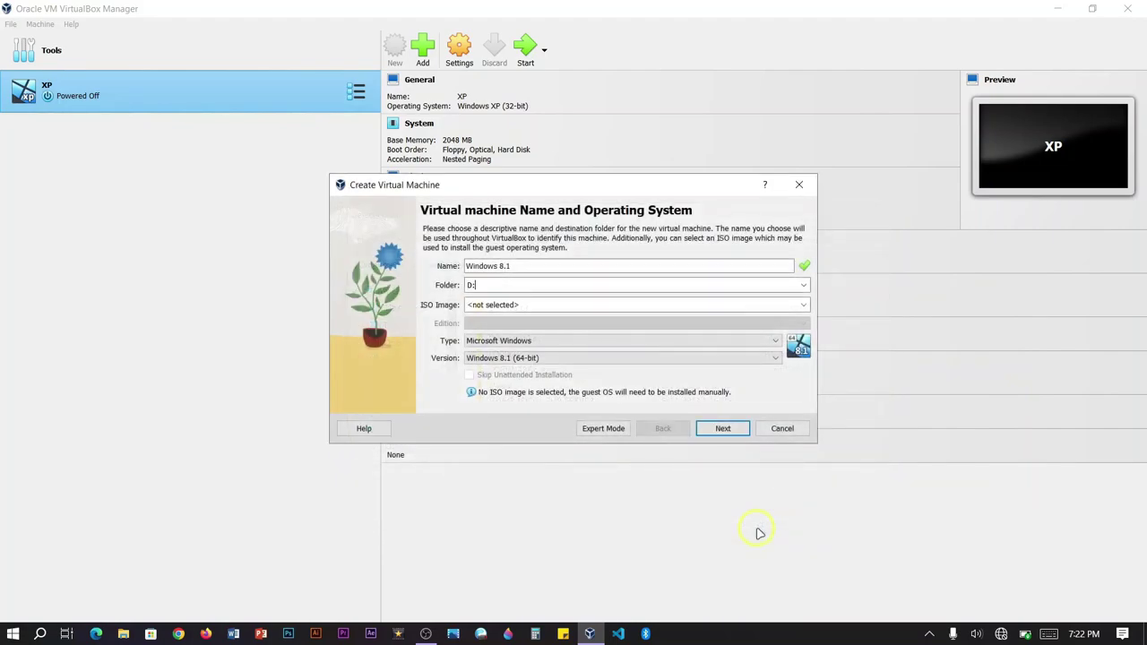
Select the Win8.1_English_x32 - fixed.iso image with the standard Windows 8.1 edition
click(801, 308)
click(478, 329)
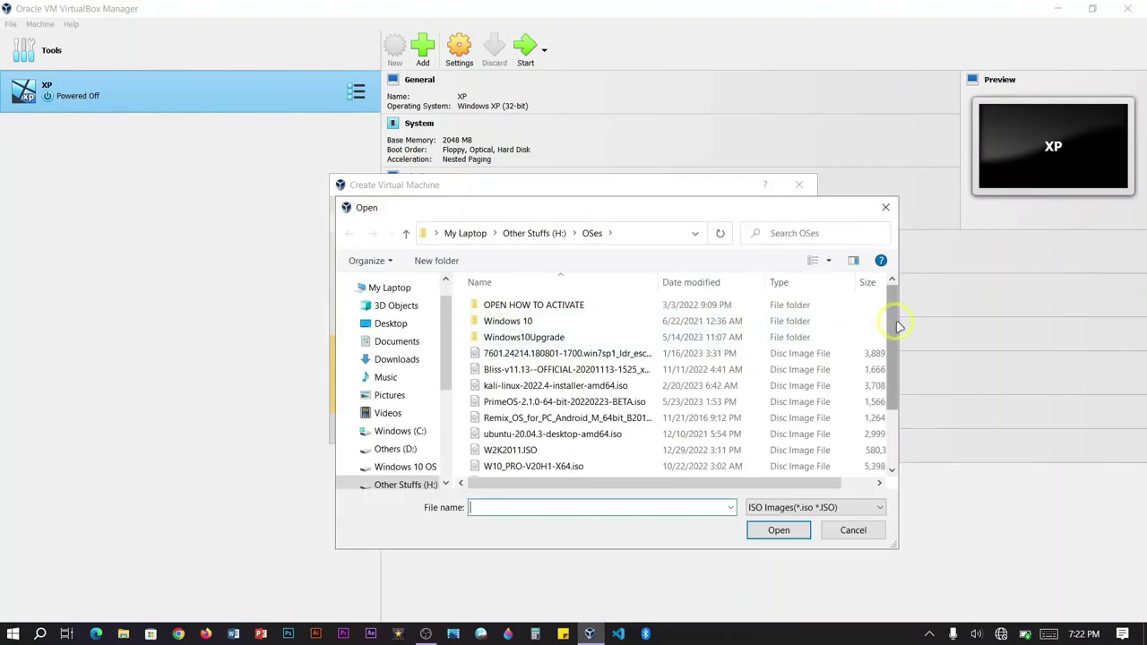
drag(899, 327, 902, 377)
click(615, 439)
click(756, 529)
click(627, 324)
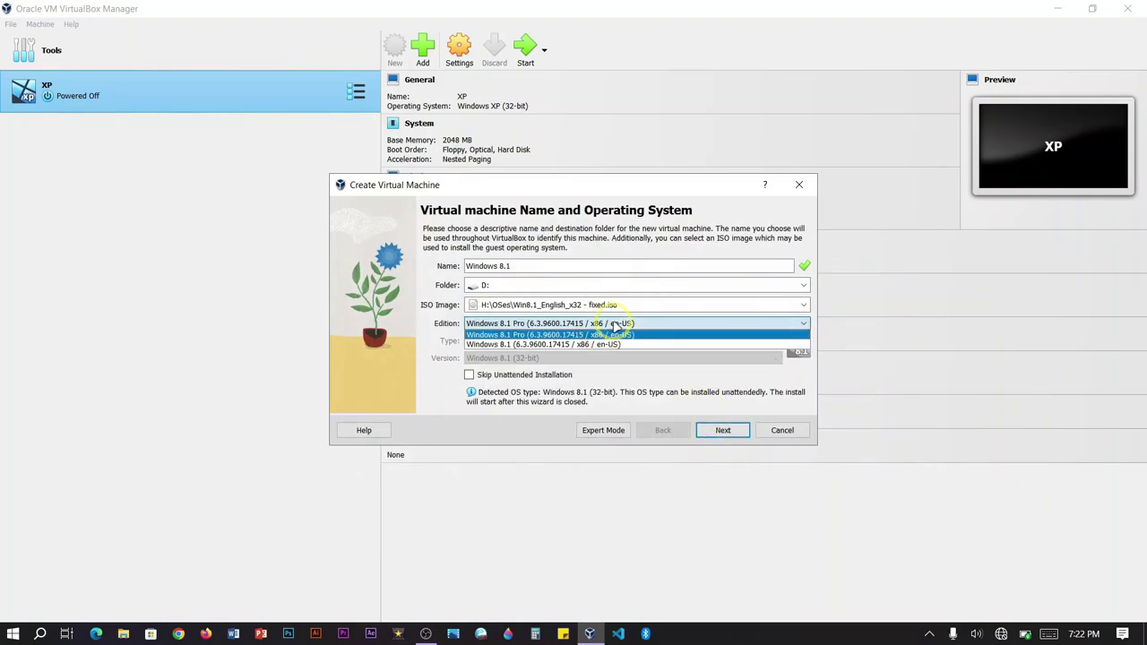
click(541, 344)
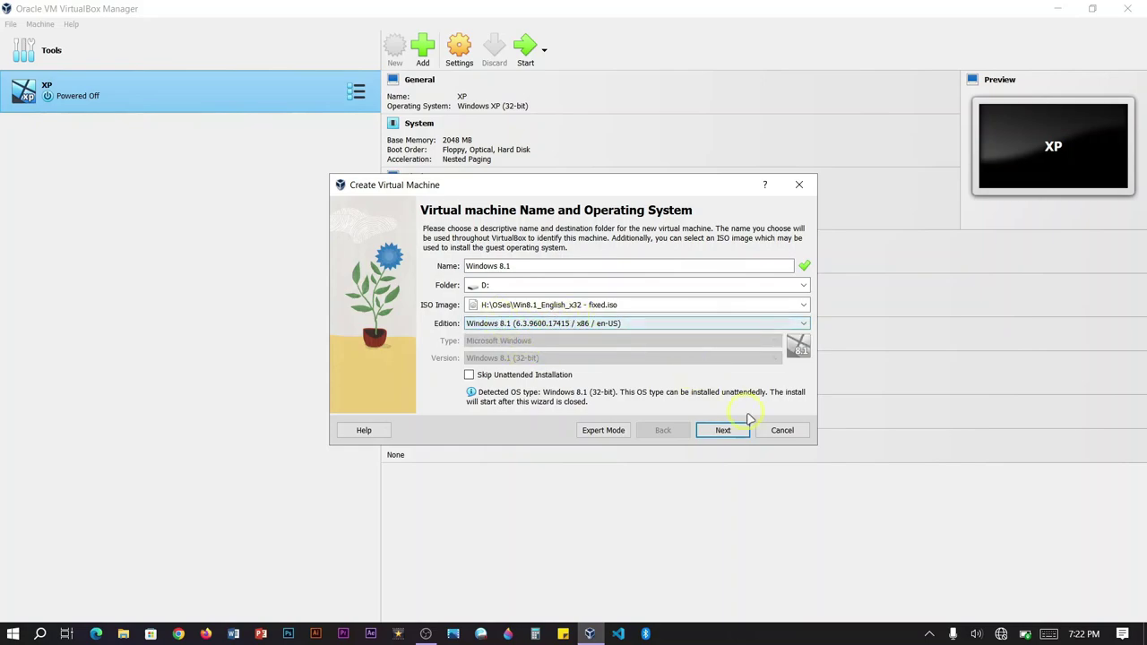
click(726, 431)
Replace the default username and enter a new password in both password fields
double_click(535, 301)
key(BackSpace)
text(VBox)
click(584, 317)
click(587, 316)
key(ctrl+a)
text(1234)
key(Tab)
text(1234)
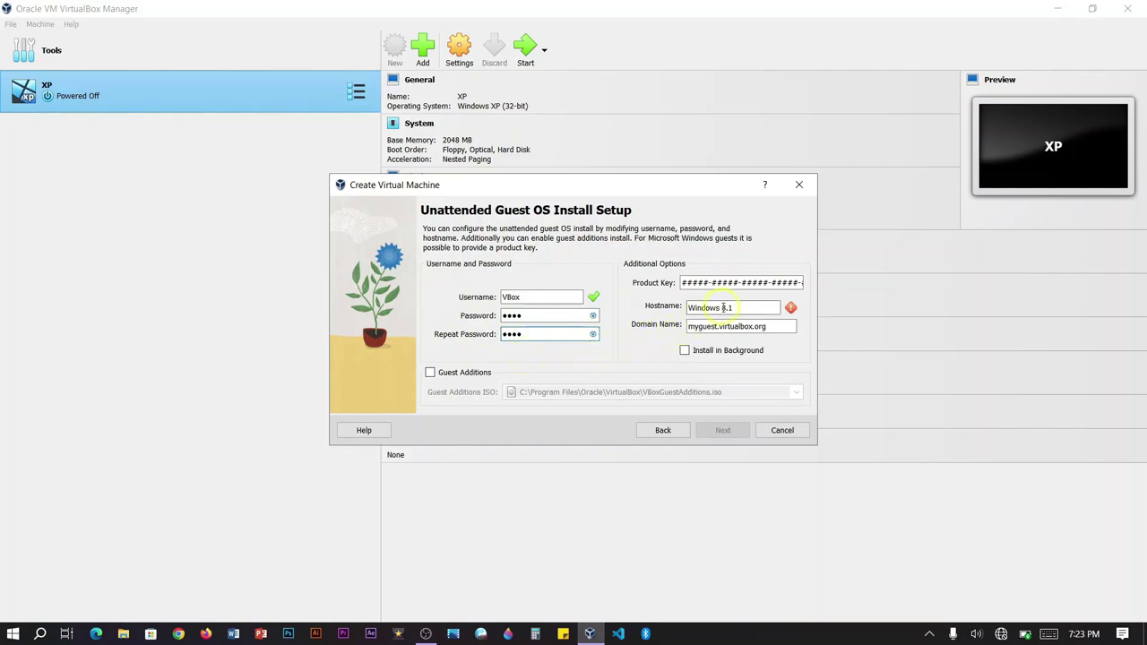
Change the hostname to vtcctg76vd and enable Guest Additions installation
triple_click(714, 310)
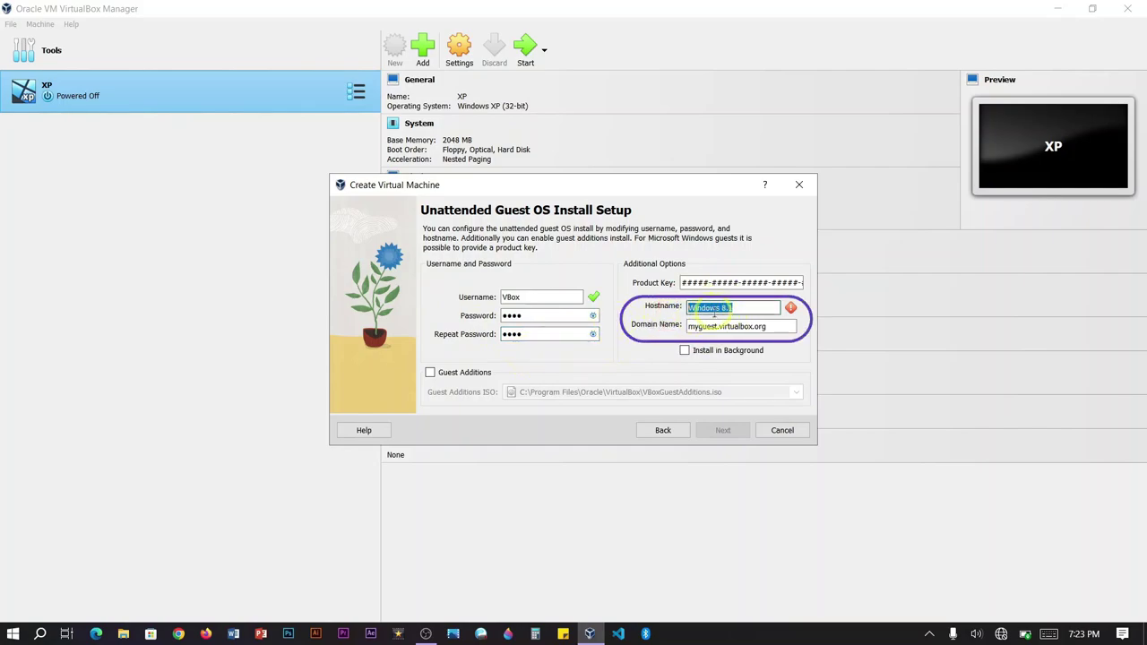
key(BackSpace)
text(vtcctg76vd)
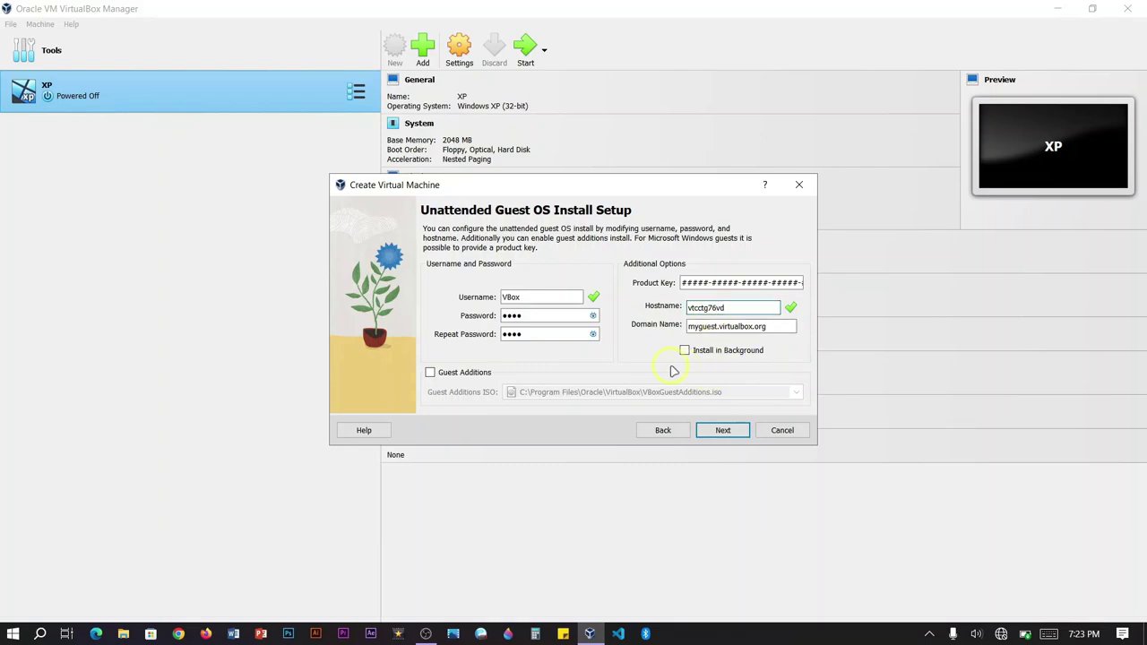
click(431, 372)
click(431, 373)
click(431, 373)
click(722, 430)
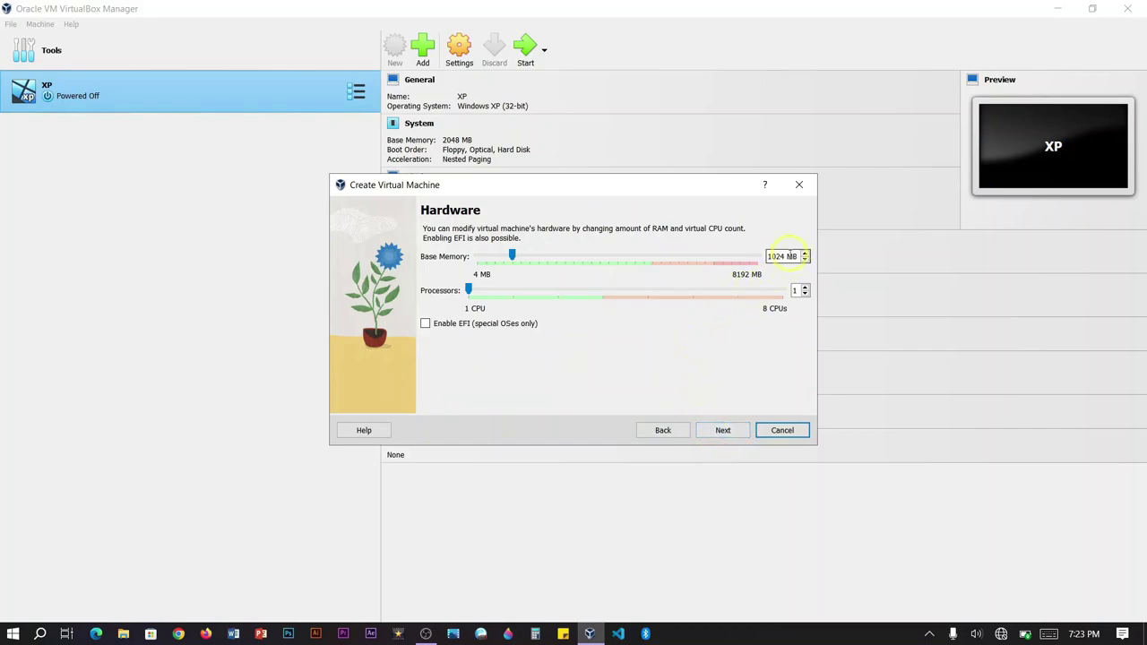
Keep the hardware defaults of 1024 MB base memory and 1 CPU
double_click(781, 257)
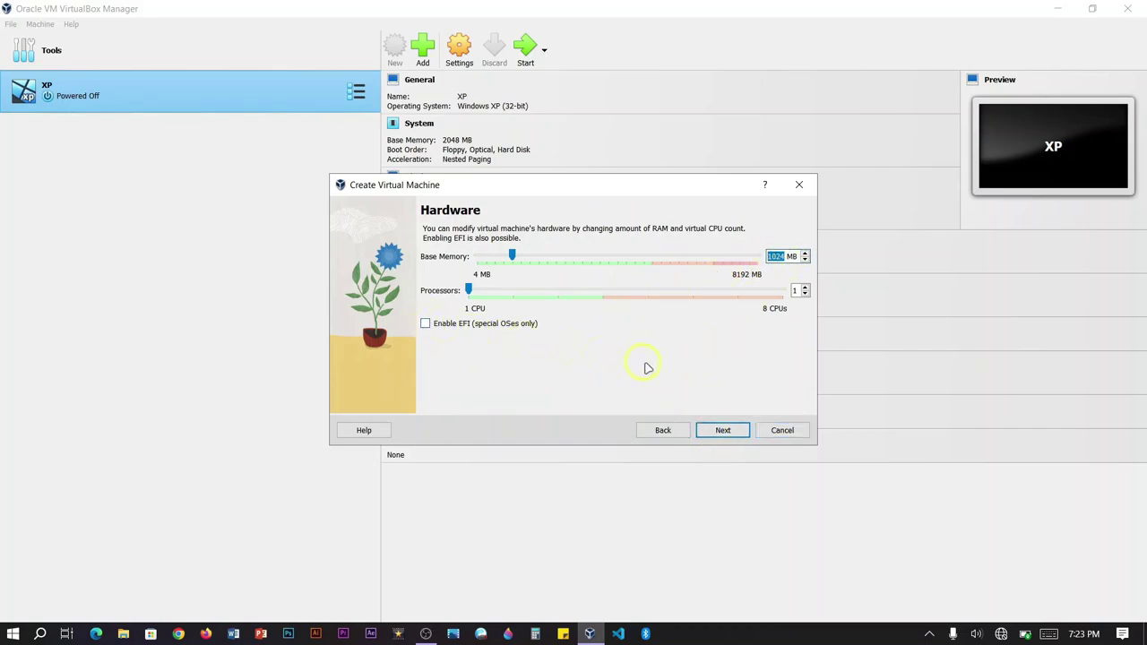
double_click(425, 321)
click(723, 430)
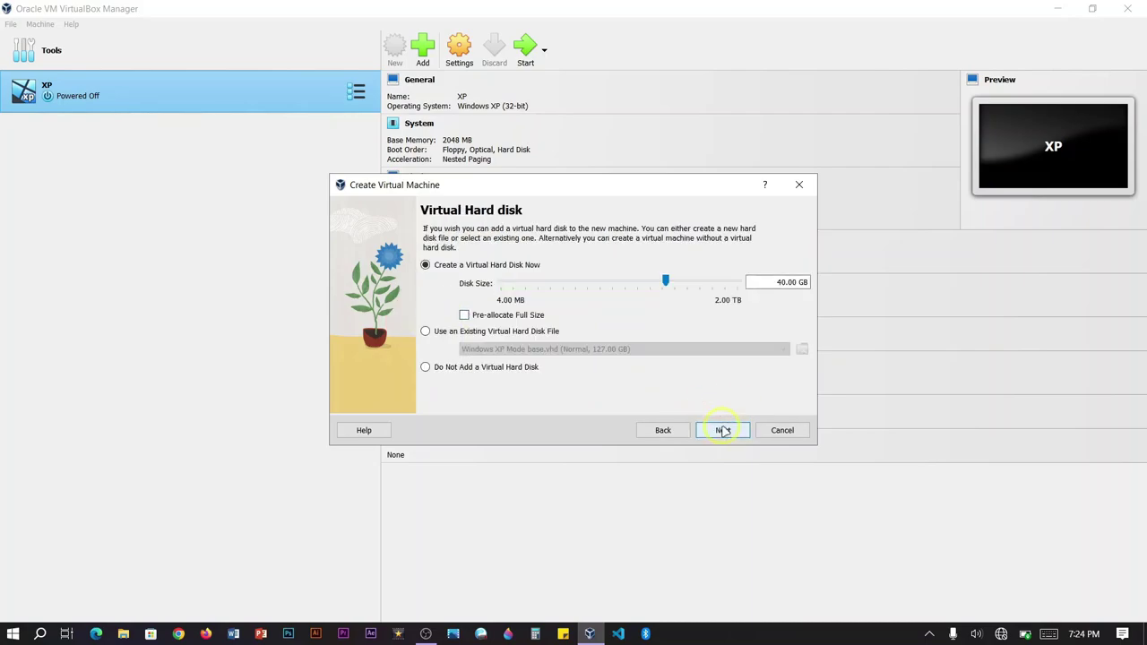
Keep the new virtual hard disk at 40.00 GB and proceed to the Summary
double_click(787, 283)
click(791, 285)
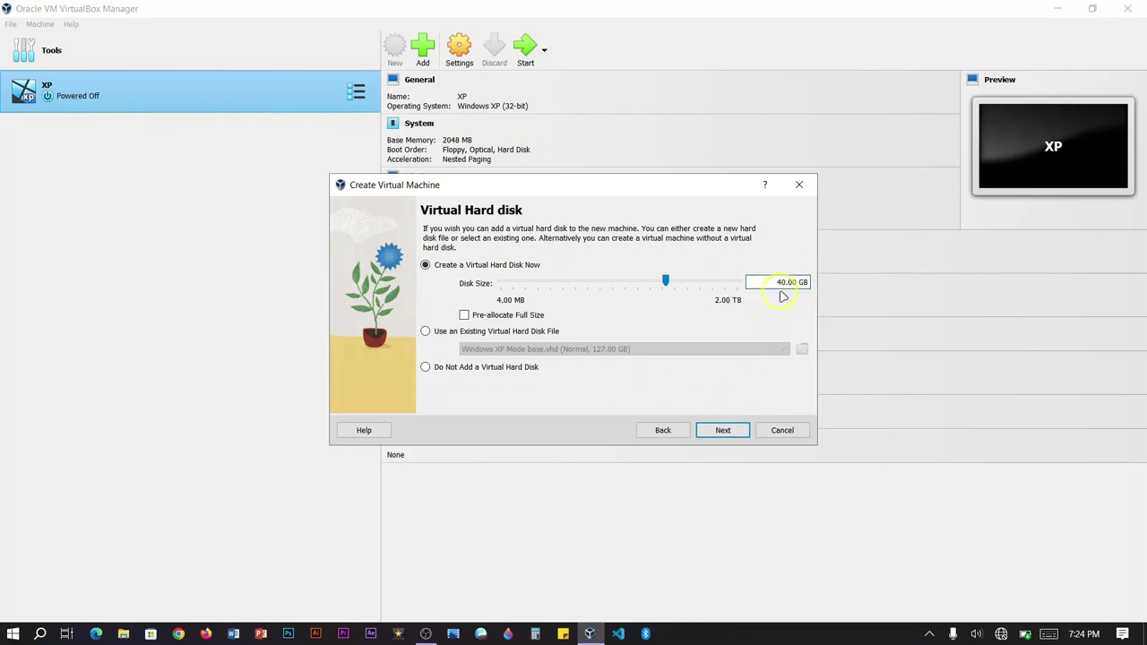
double_click(788, 285)
triple_click(784, 285)
click(735, 430)
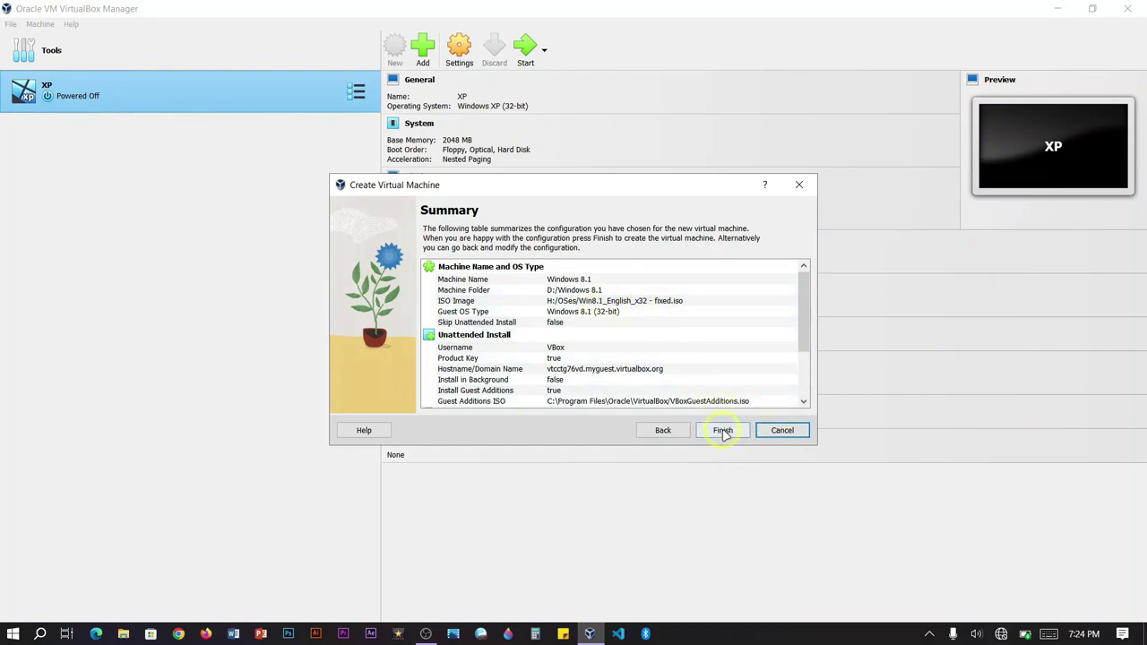
Finish the wizard to start the unattended install and maximize the guest window
click(723, 431)
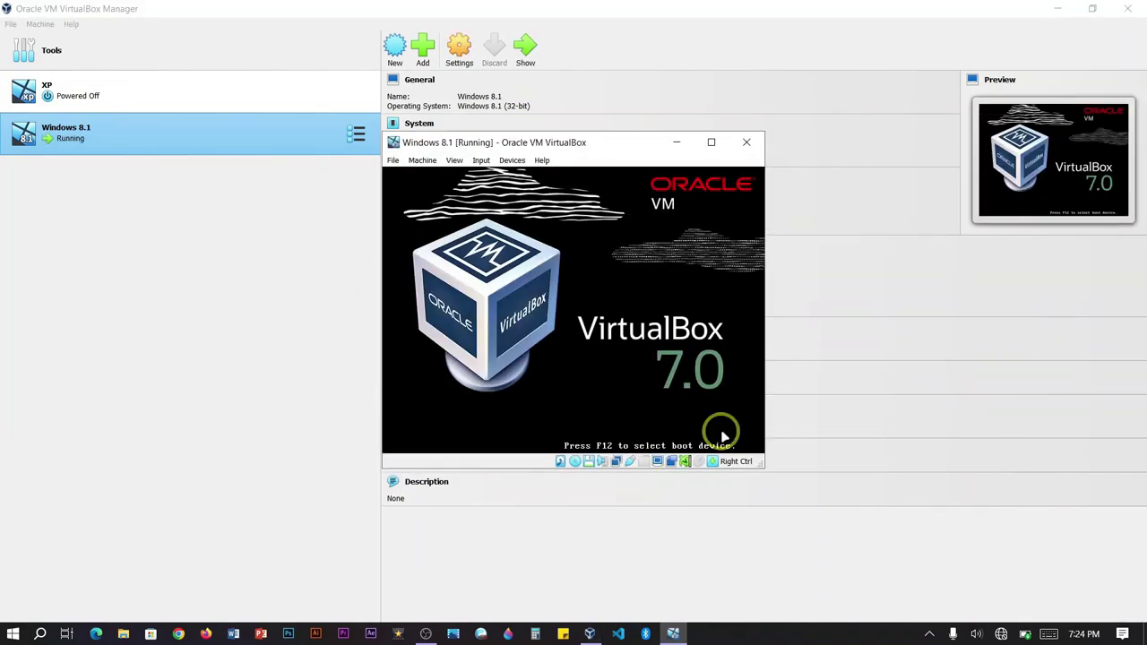
key(super+Up)
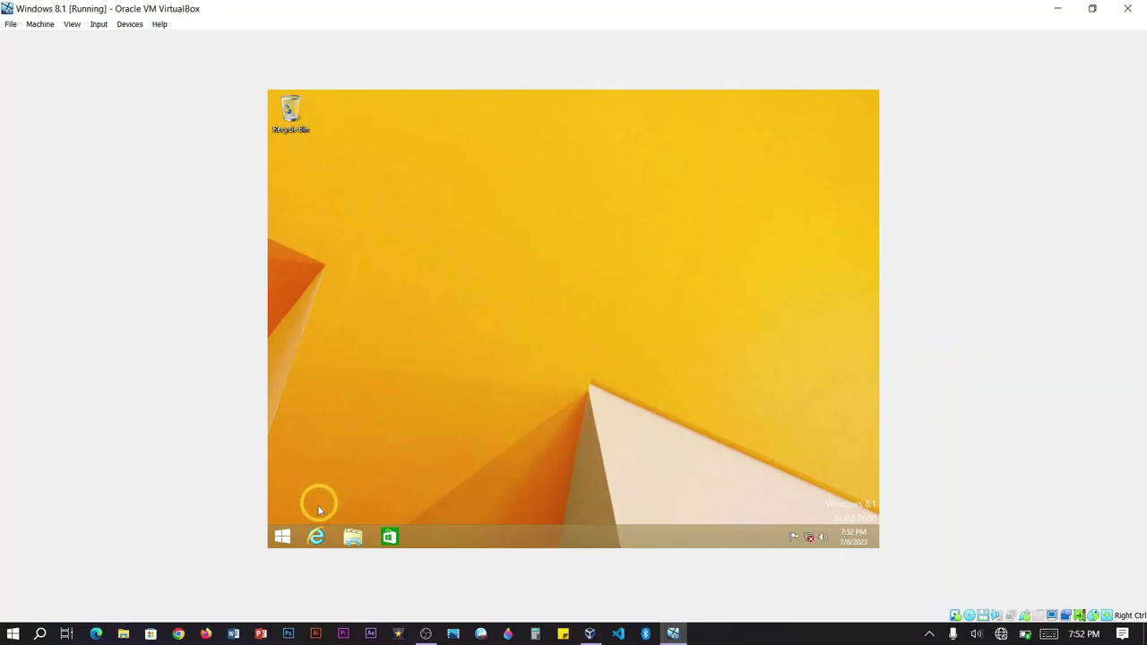
Go from the Start screen to the guest desktop and open Personalization
click(283, 535)
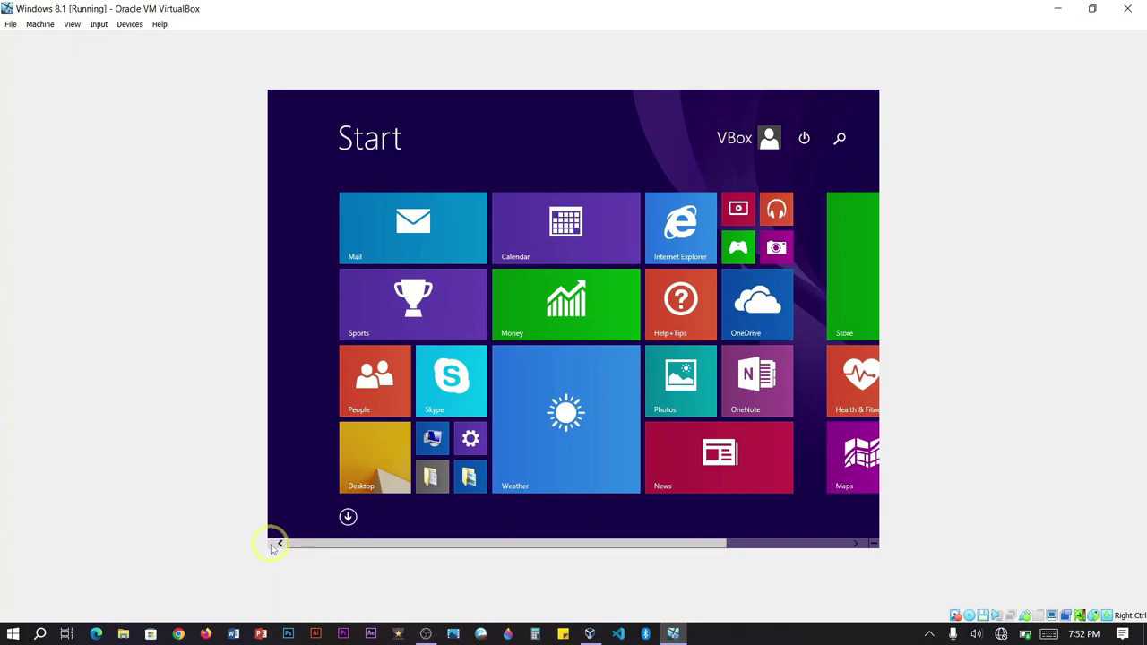
click(363, 481)
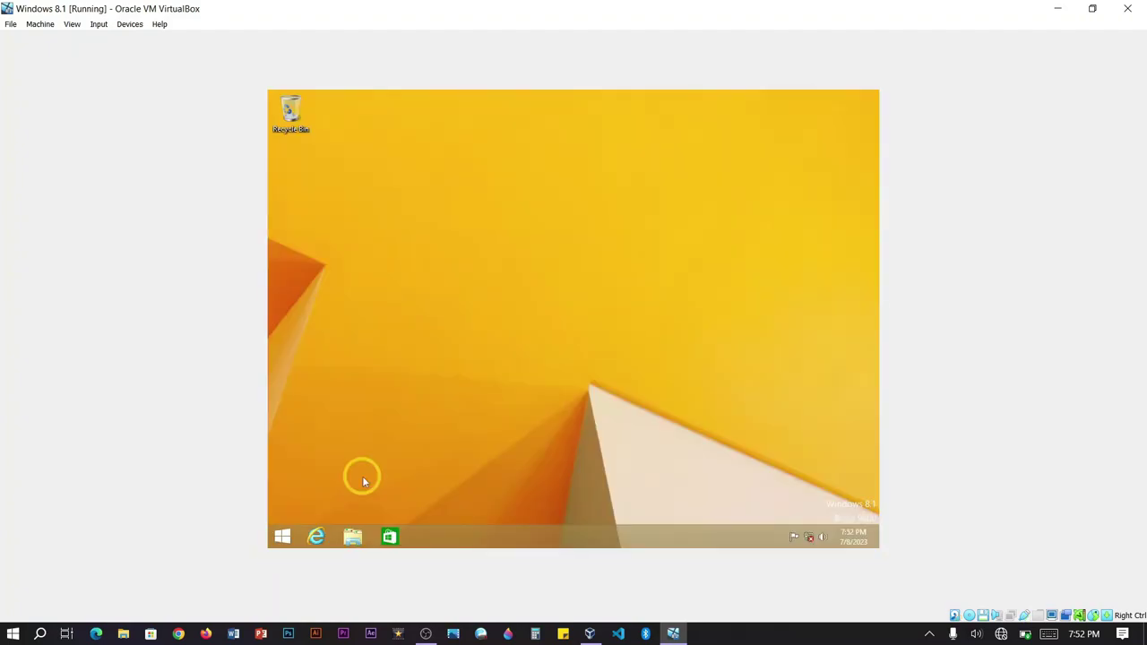
right_click(362, 221)
click(396, 336)
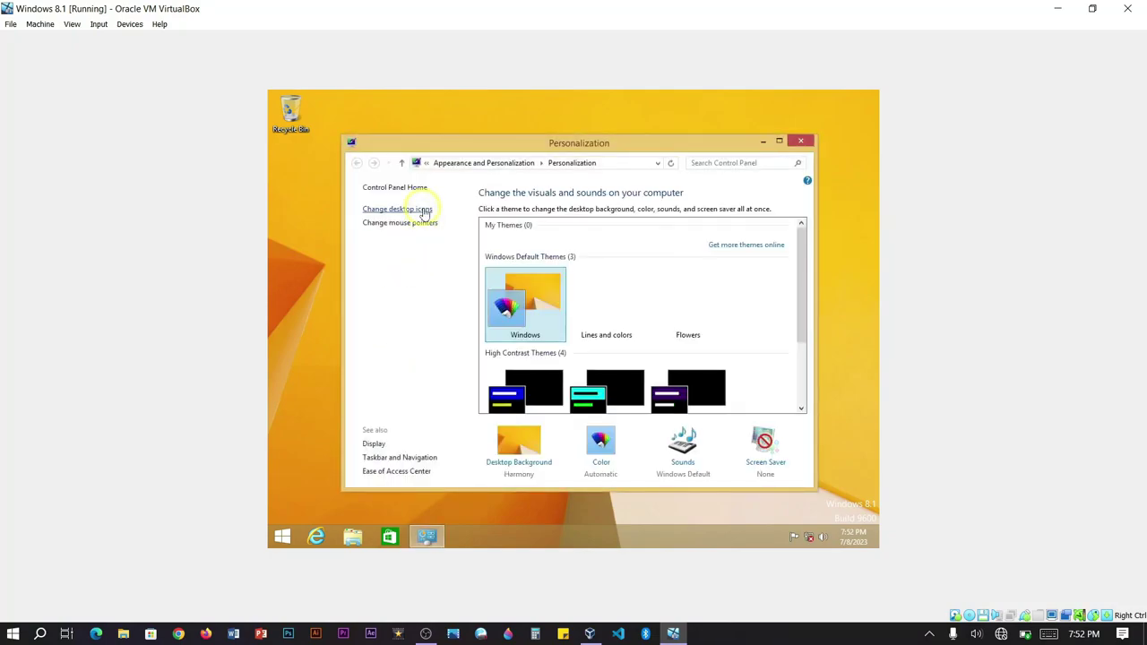
Enable the This PC, user's files and Control Panel desktop icons, then close Personalization
click(425, 211)
click(388, 240)
click(388, 254)
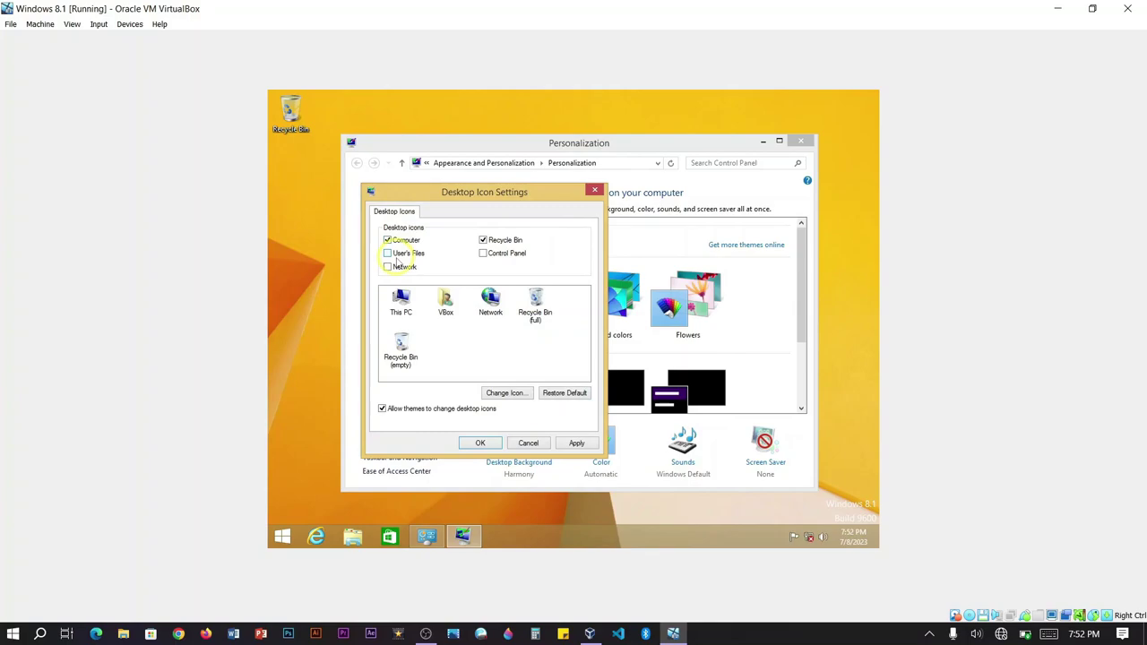
click(507, 254)
click(480, 443)
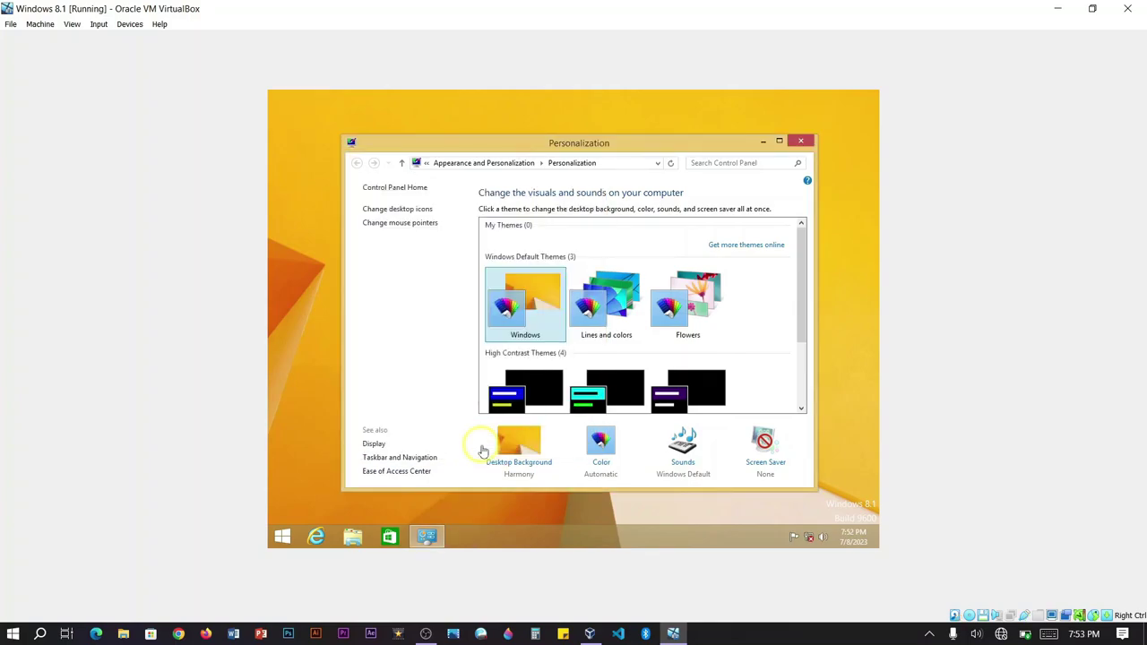
click(794, 142)
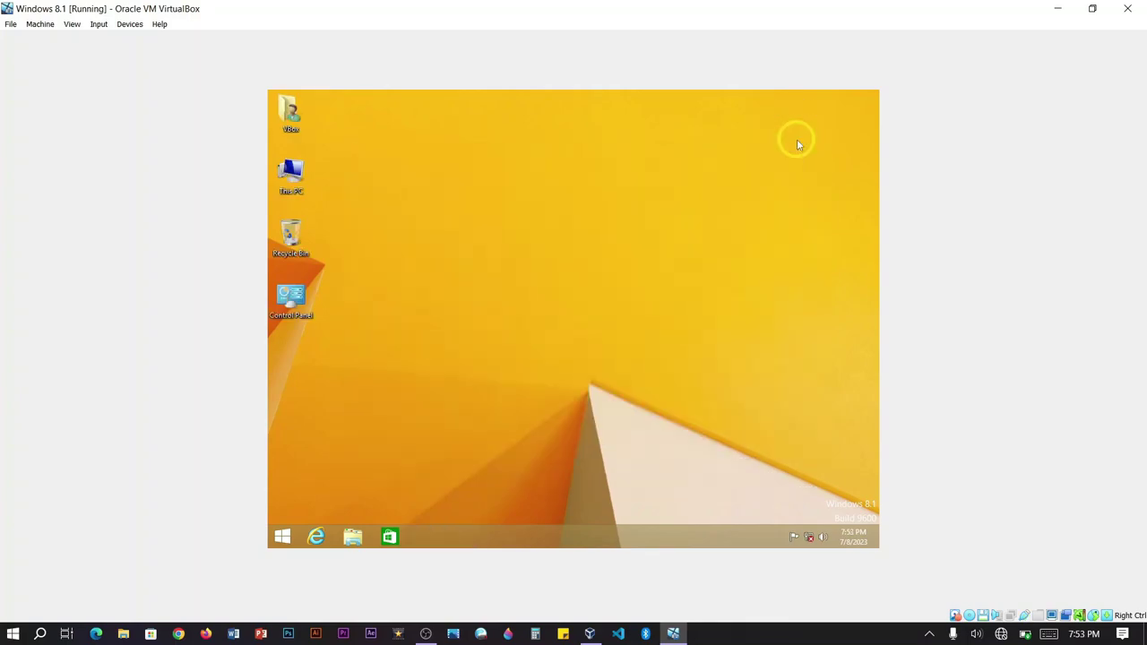